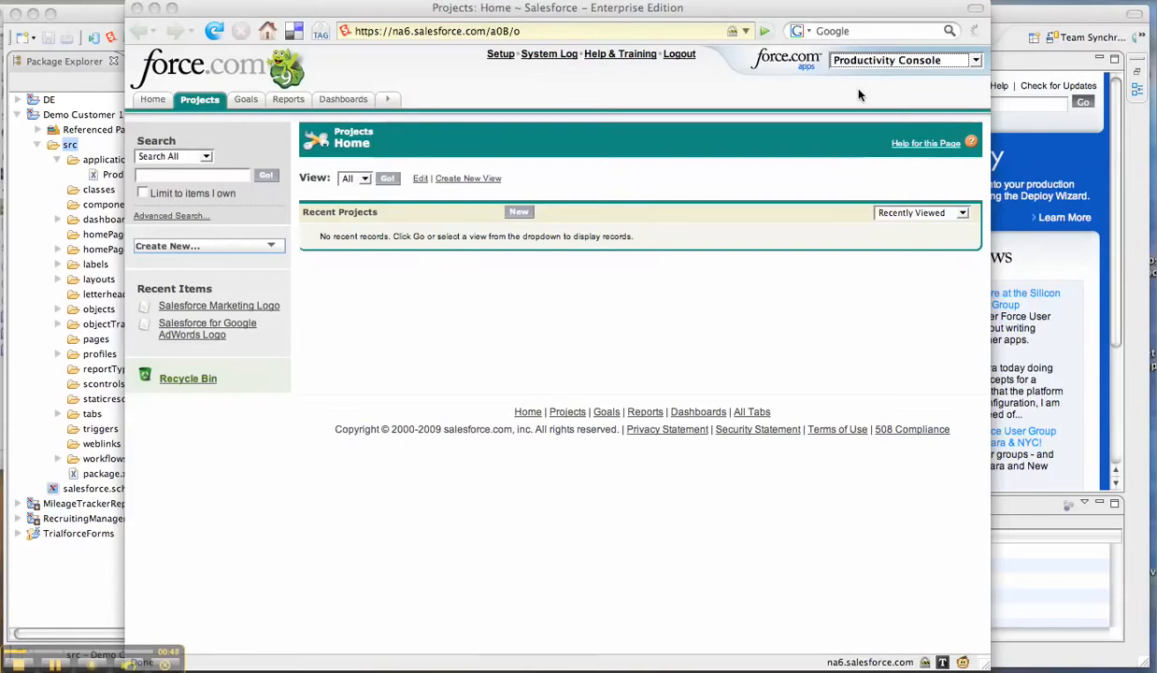
Switch to Eclipse and start a Force.com deployment to a server for the Demo Customer 1 project's src folder
{"action": "left_click", "coordinate": [108, 17]}
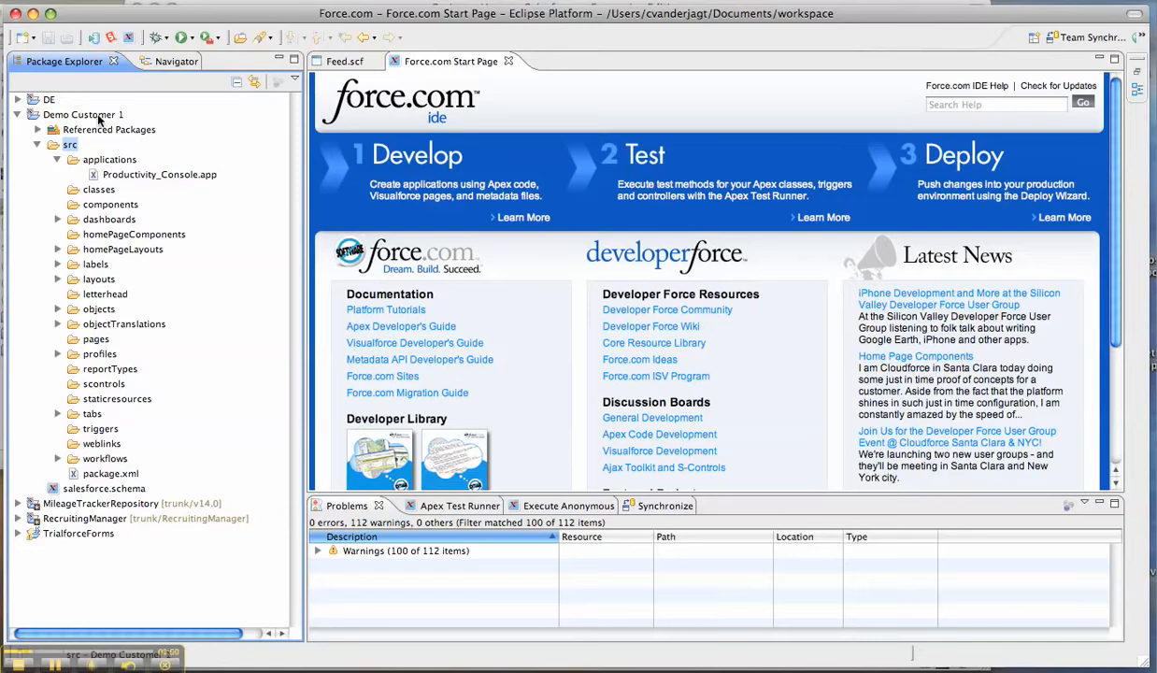
{"action": "right_click", "coordinate": [63, 147]}
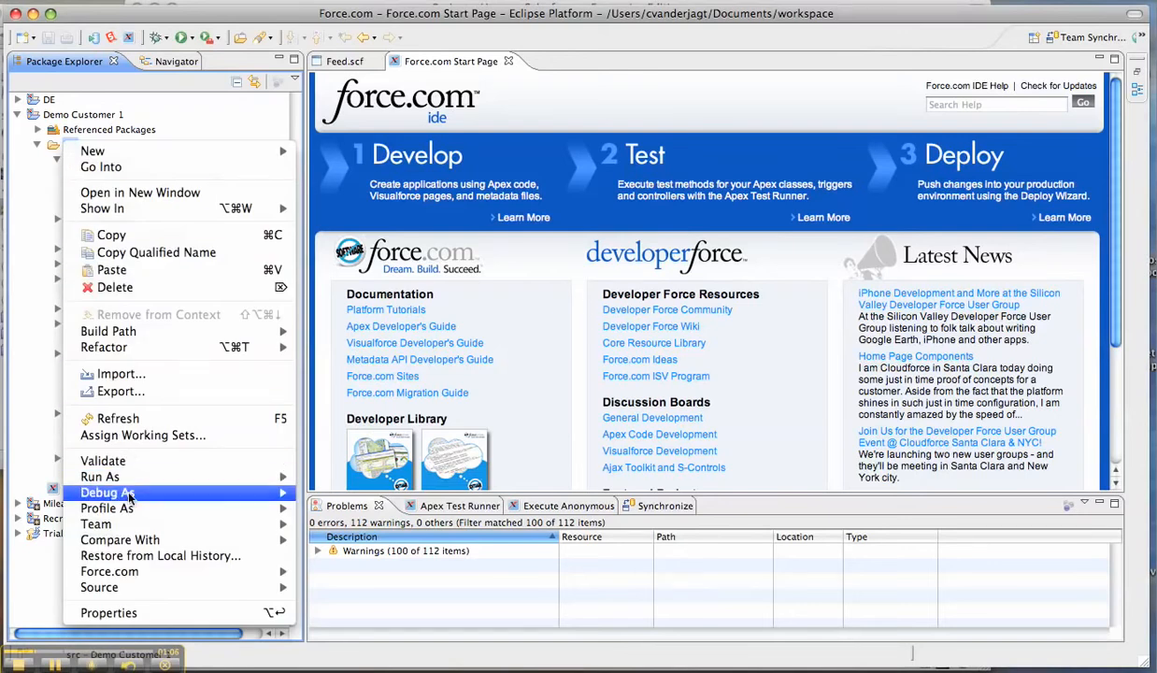
{"action": "mouse_move", "coordinate": [147, 577]}
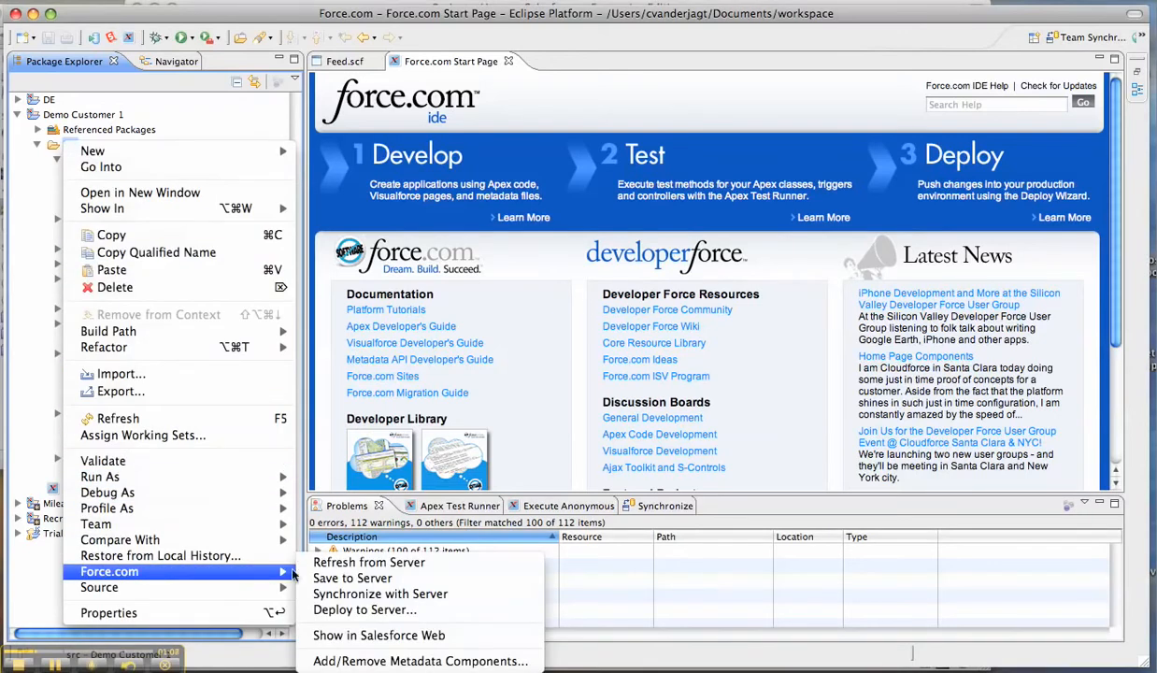
{"action": "left_click", "coordinate": [335, 610]}
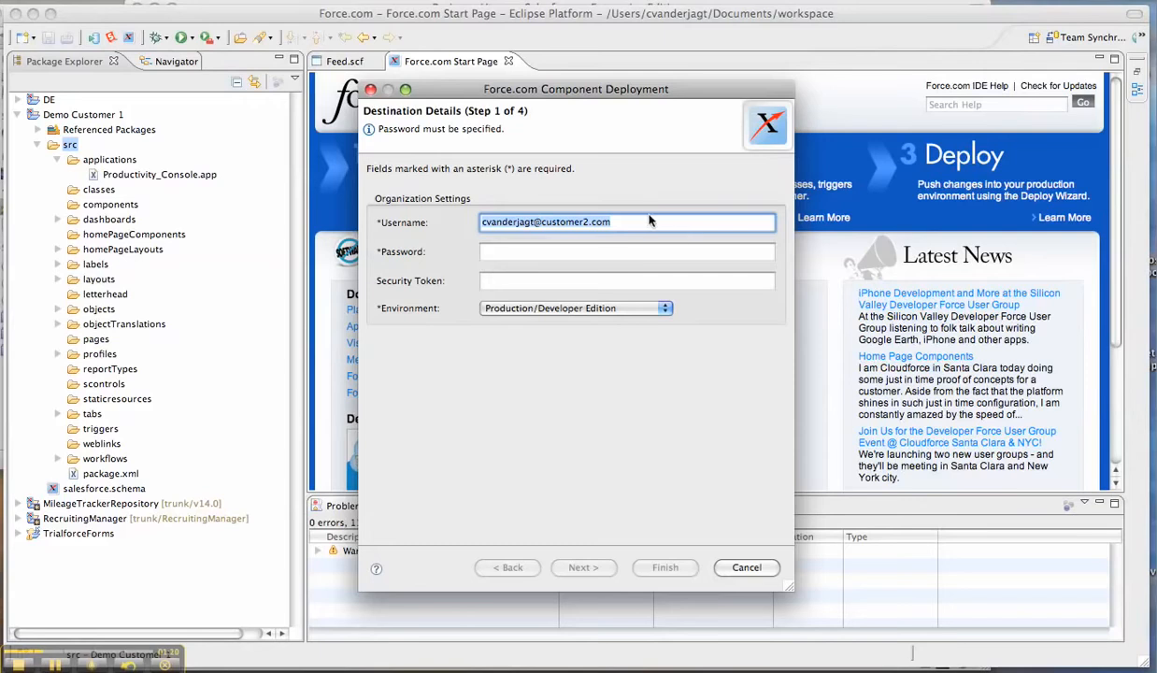
Enter the destination account's password, keep the Production/Developer Edition environment and the default archive options, and proceed to the deployment plan
{"action": "left_click", "coordinate": [589, 252]}
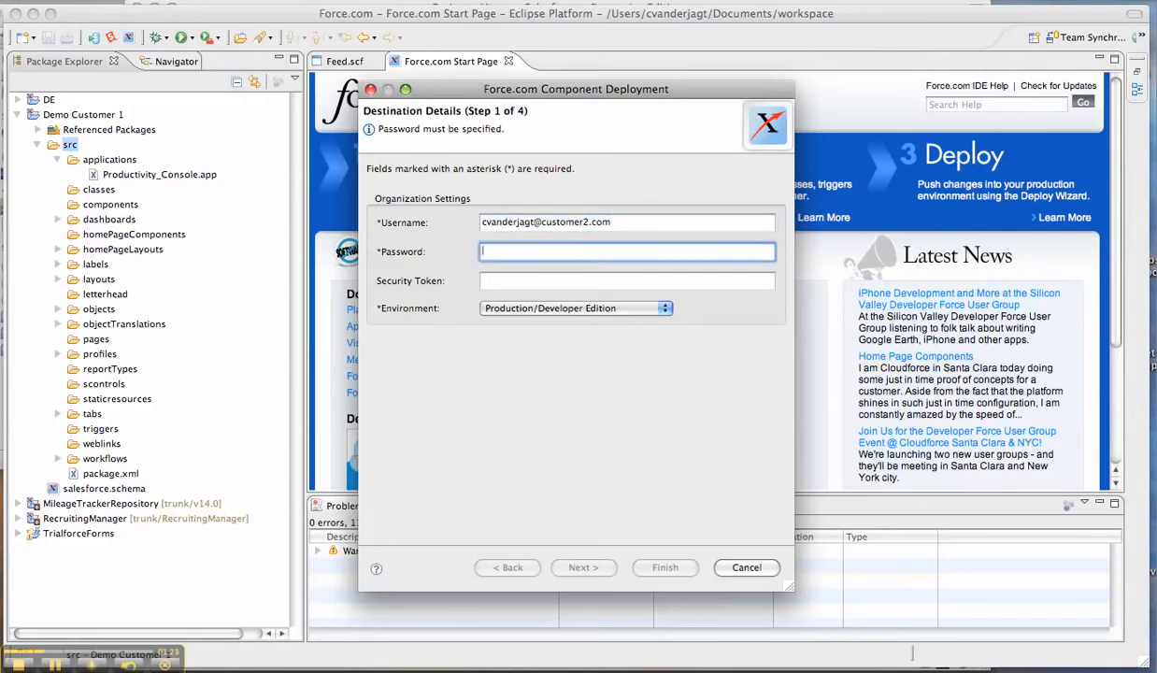
{"action": "type", "text": "•••••••••"}
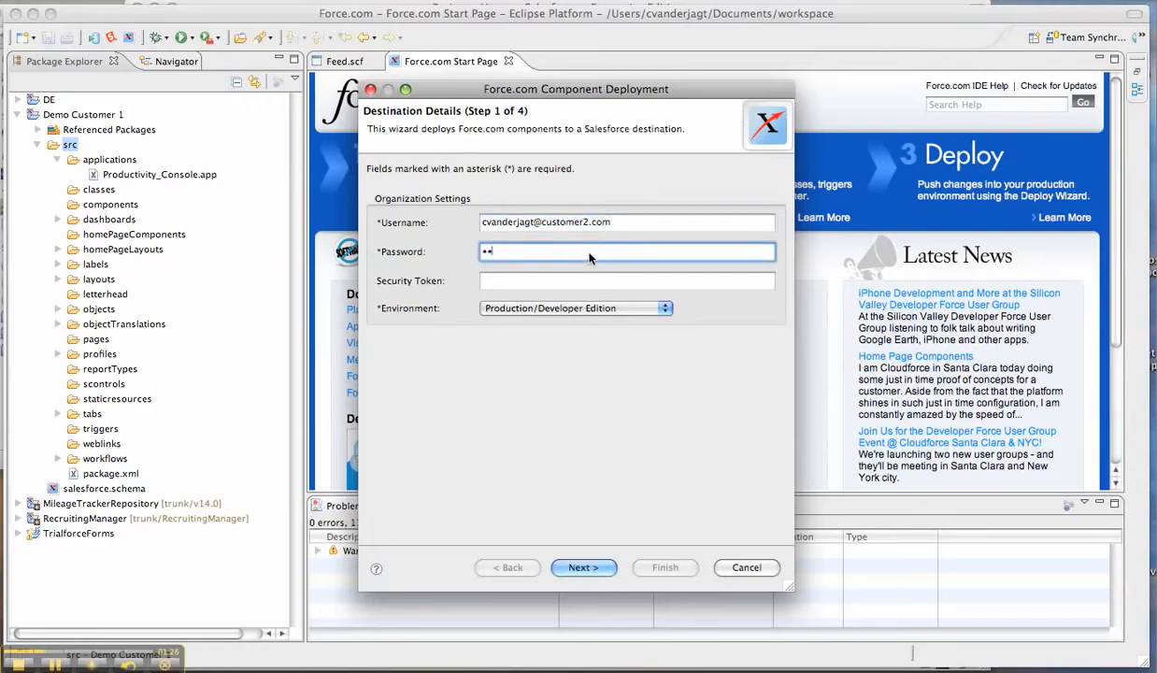
{"action": "type", "text": "••"}
{"action": "left_click", "coordinate": [607, 307]}
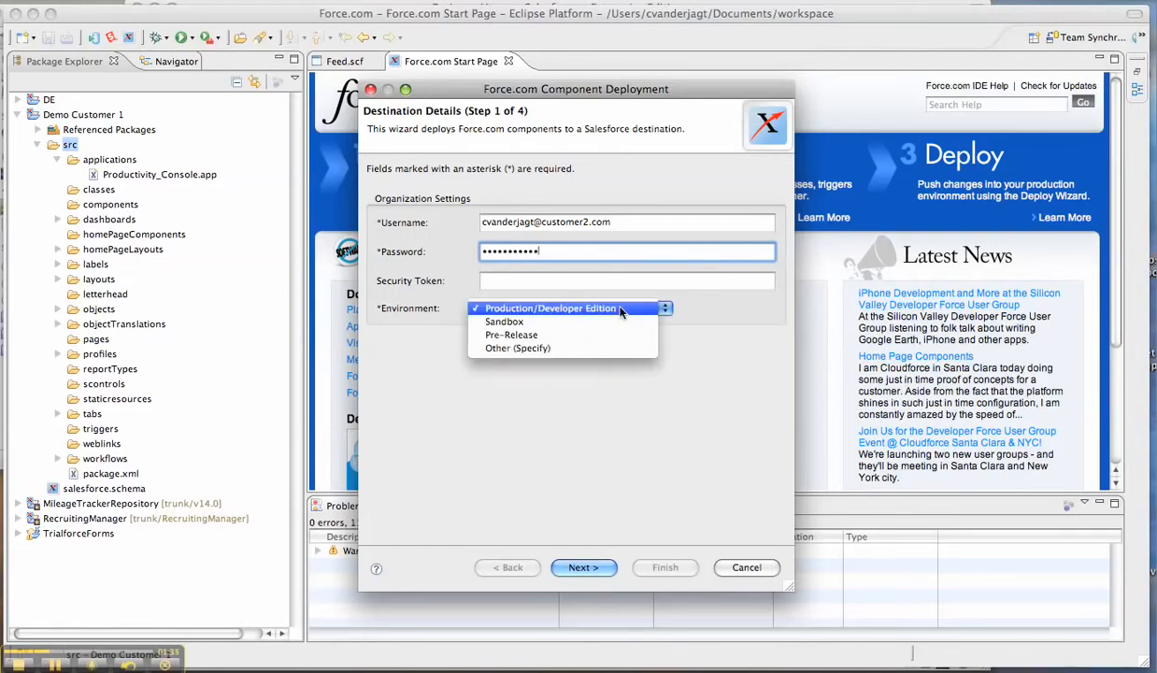
{"action": "left_click", "coordinate": [673, 323]}
{"action": "left_click", "coordinate": [597, 568]}
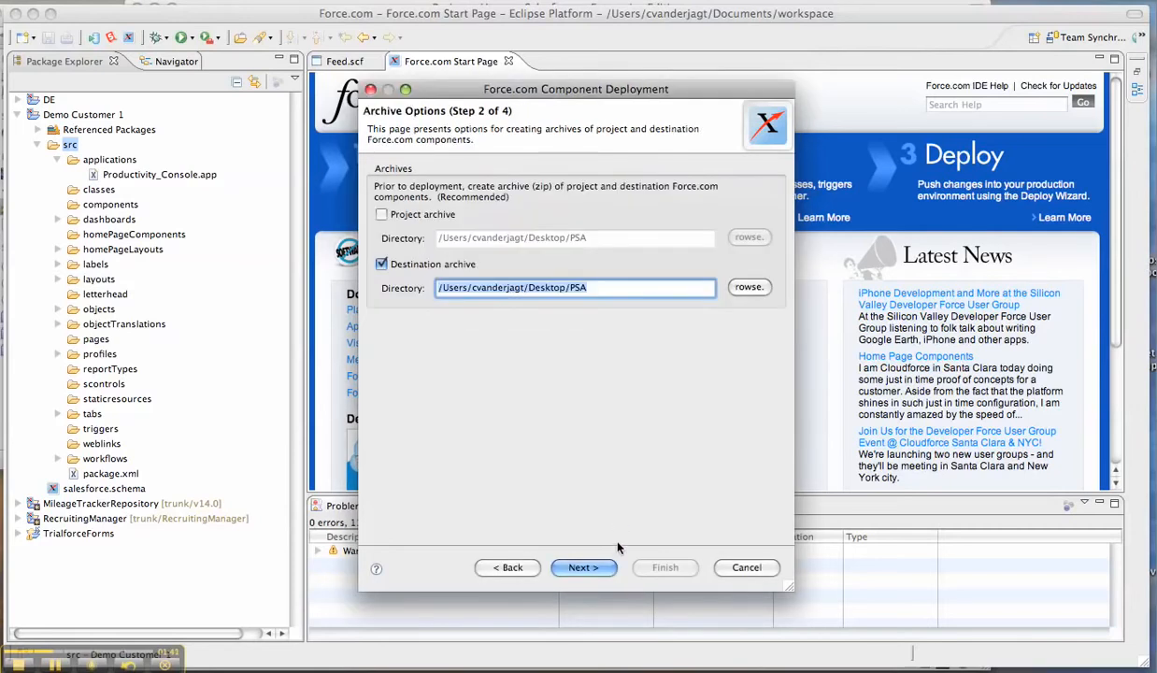
{"action": "left_click", "coordinate": [584, 567]}
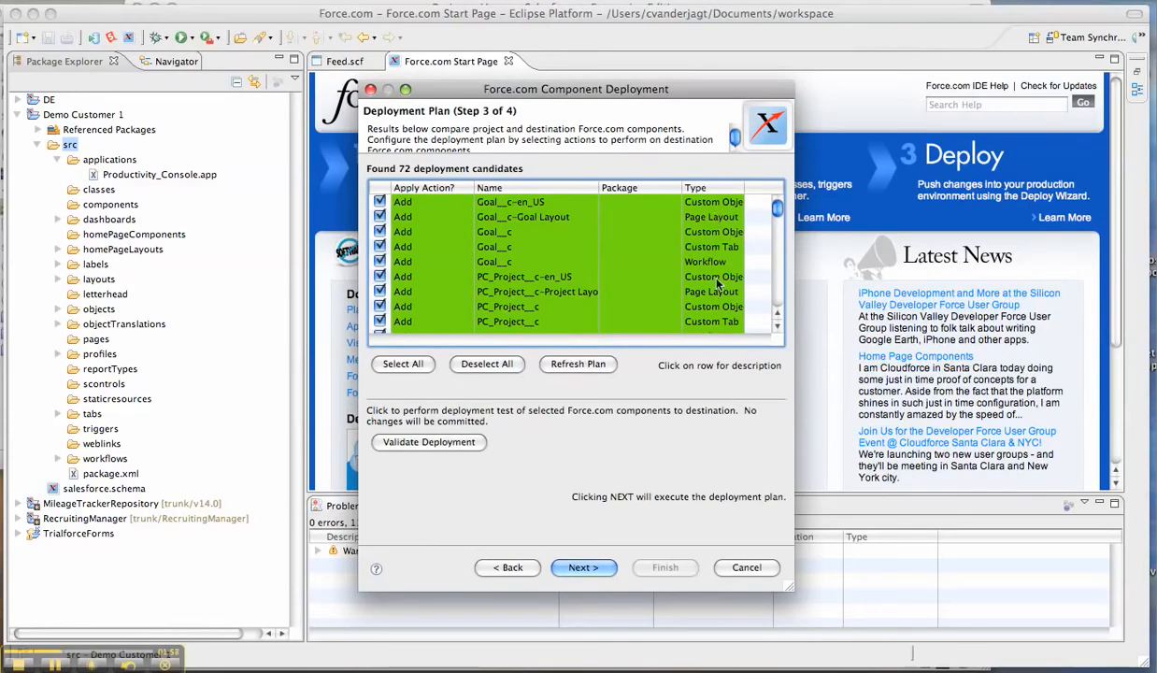
Exclude the Admin, ContractManager, MarketingProfile, ReadOnly, SolutionManager and Standard profiles from the plan, and deploy the remaining selected components
{"action": "left_click", "coordinate": [779, 327]}
{"action": "left_click", "coordinate": [778, 327]}
{"action": "left_click", "coordinate": [778, 327]}
{"action": "left_click", "coordinate": [779, 327]}
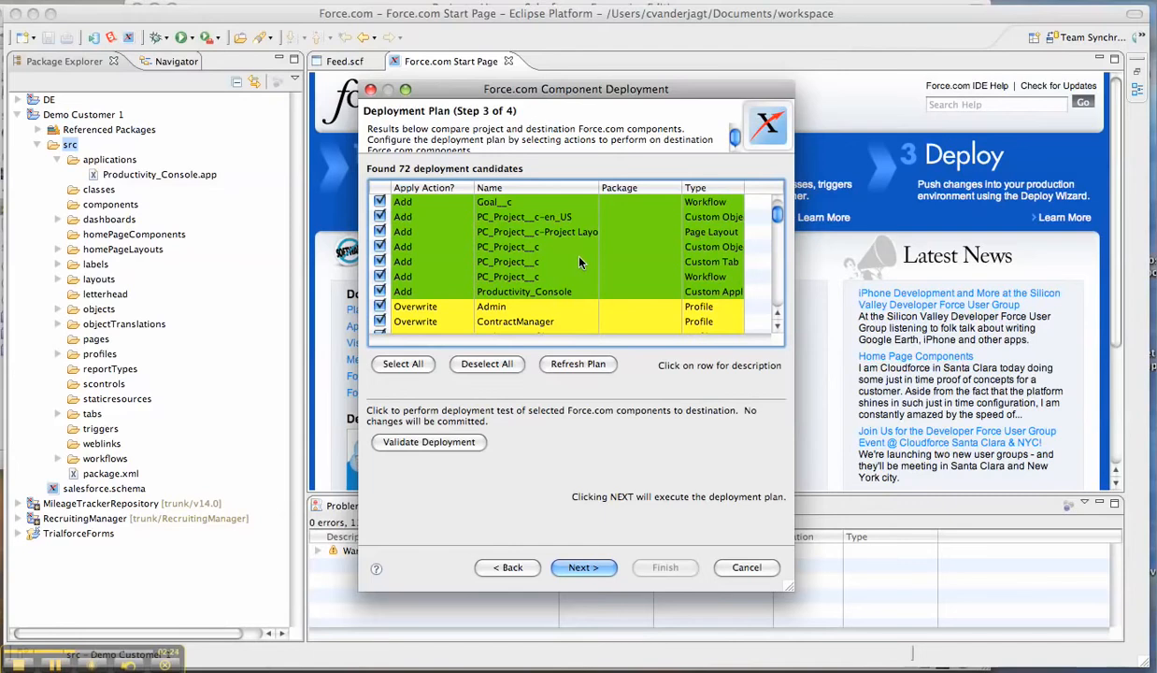
{"action": "scroll", "coordinate": [579, 262], "scroll_direction": "down", "scroll_amount": 1}
{"action": "scroll", "coordinate": [579, 263], "scroll_direction": "down", "scroll_amount": 3}
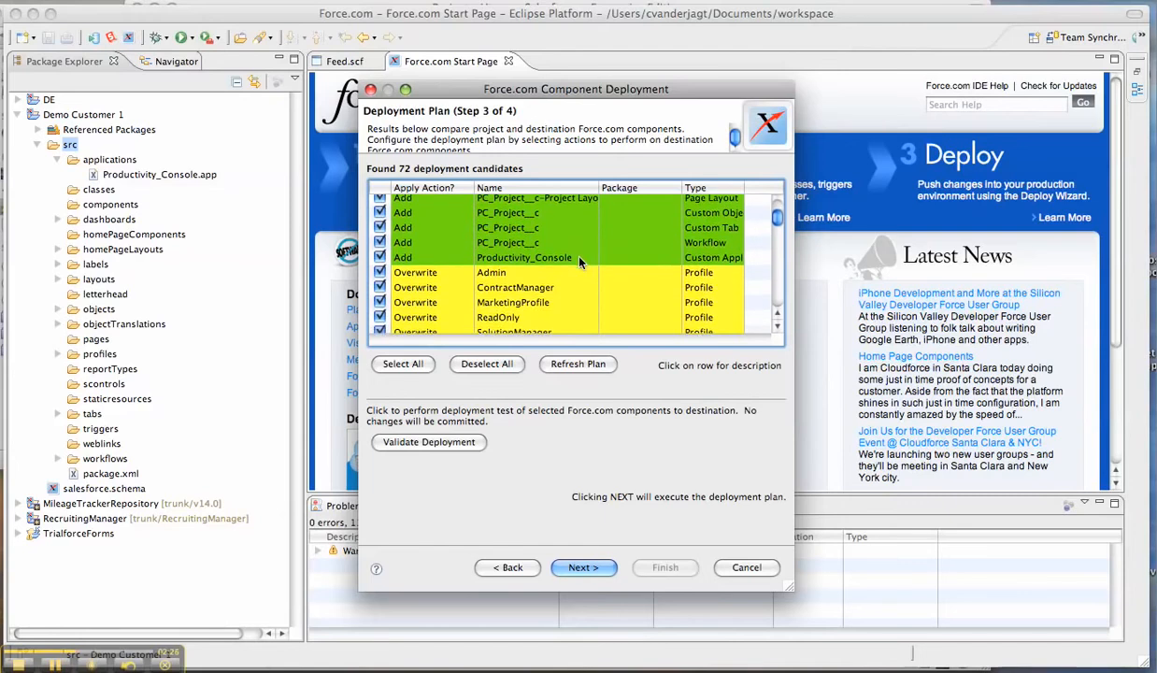
{"action": "left_click", "coordinate": [380, 221]}
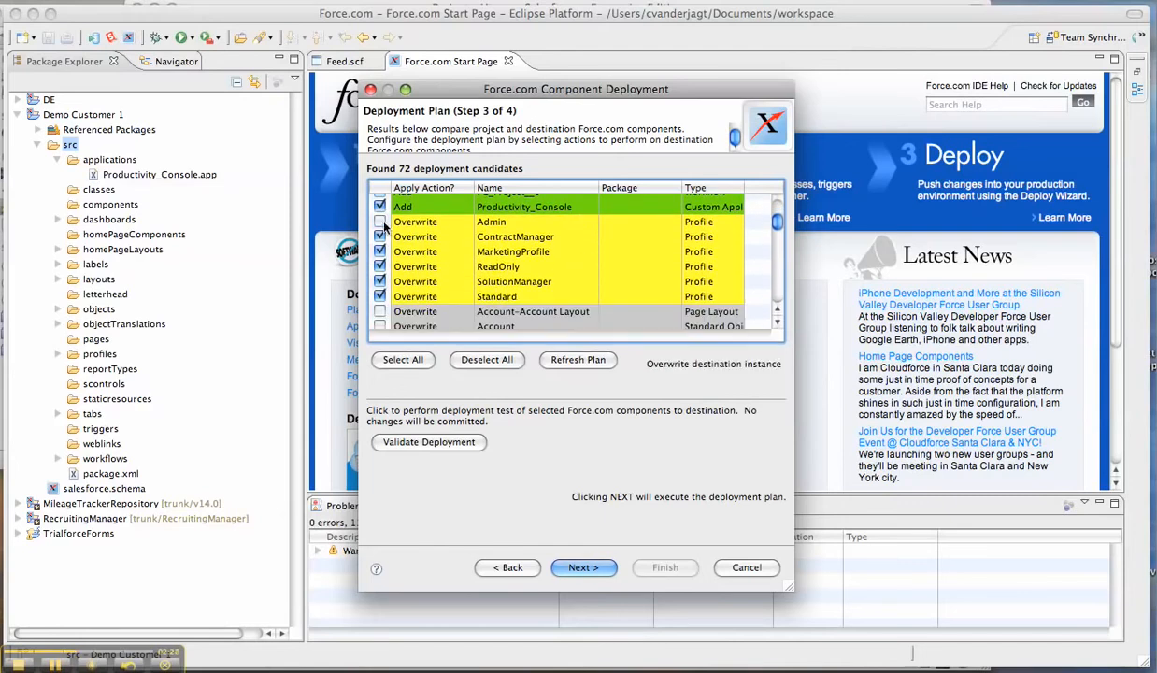
{"action": "left_click", "coordinate": [379, 236]}
{"action": "left_click", "coordinate": [379, 252]}
{"action": "left_click", "coordinate": [379, 266]}
{"action": "left_click", "coordinate": [380, 281]}
{"action": "left_click", "coordinate": [379, 297]}
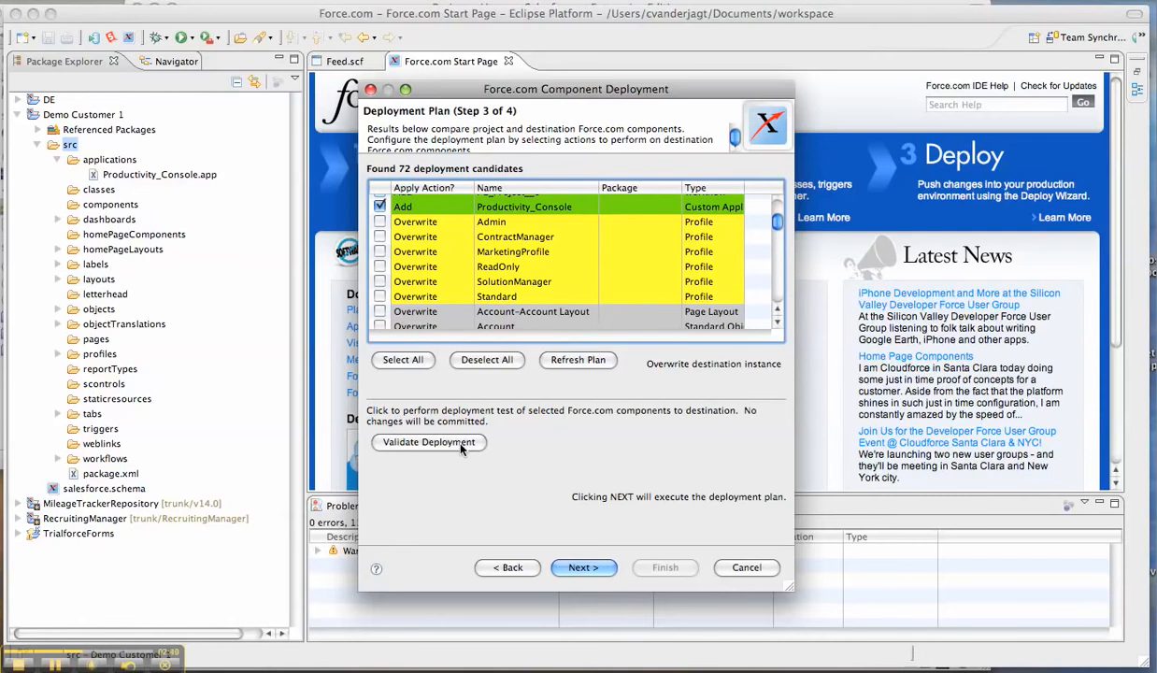
{"action": "left_click", "coordinate": [581, 567]}
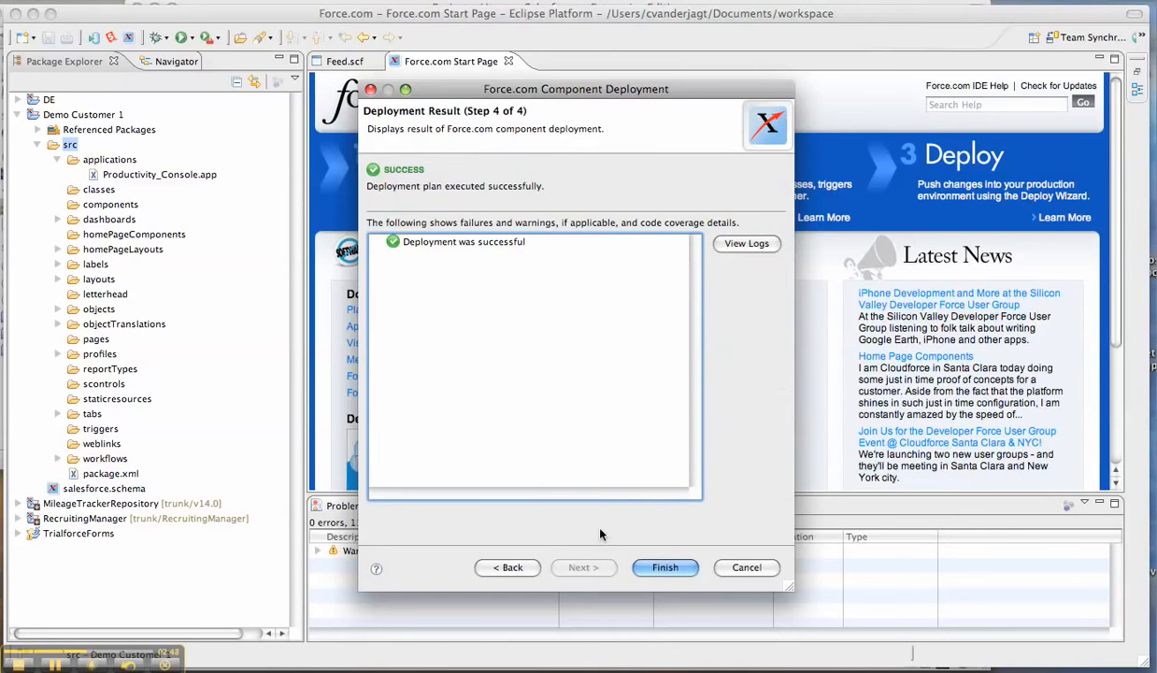
{"action": "left_click", "coordinate": [665, 567]}
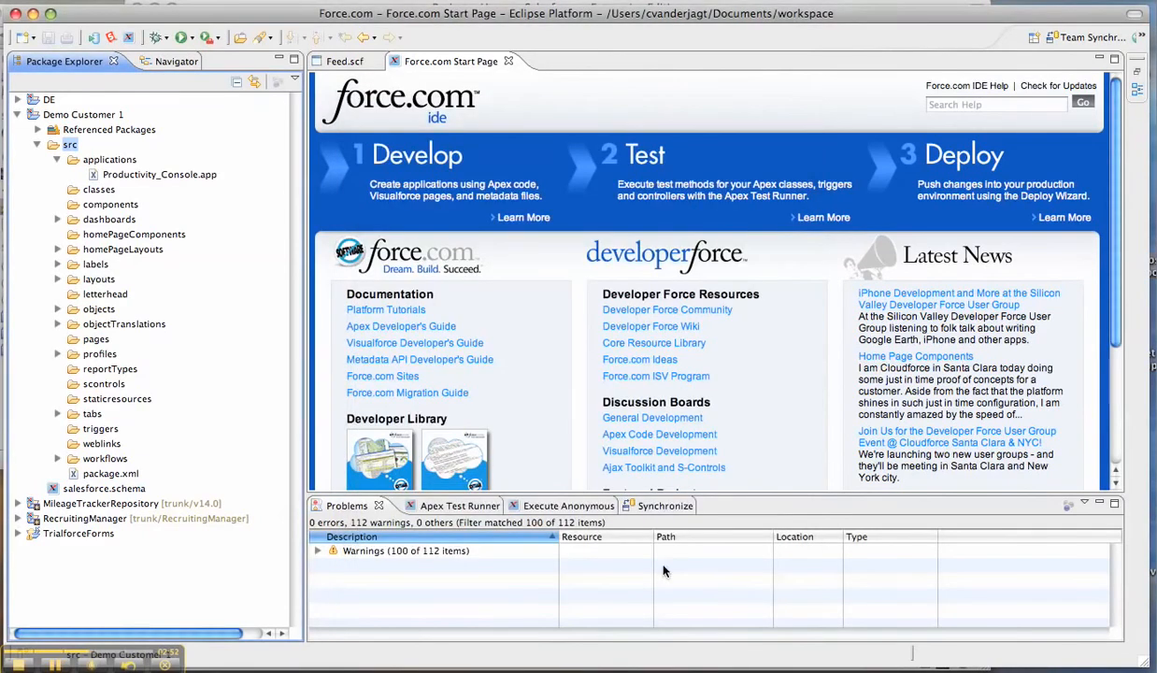
Collapse the Demo Customer 1 project and start a new Force.com project named Demo Customer 2
{"action": "left_click", "coordinate": [17, 114]}
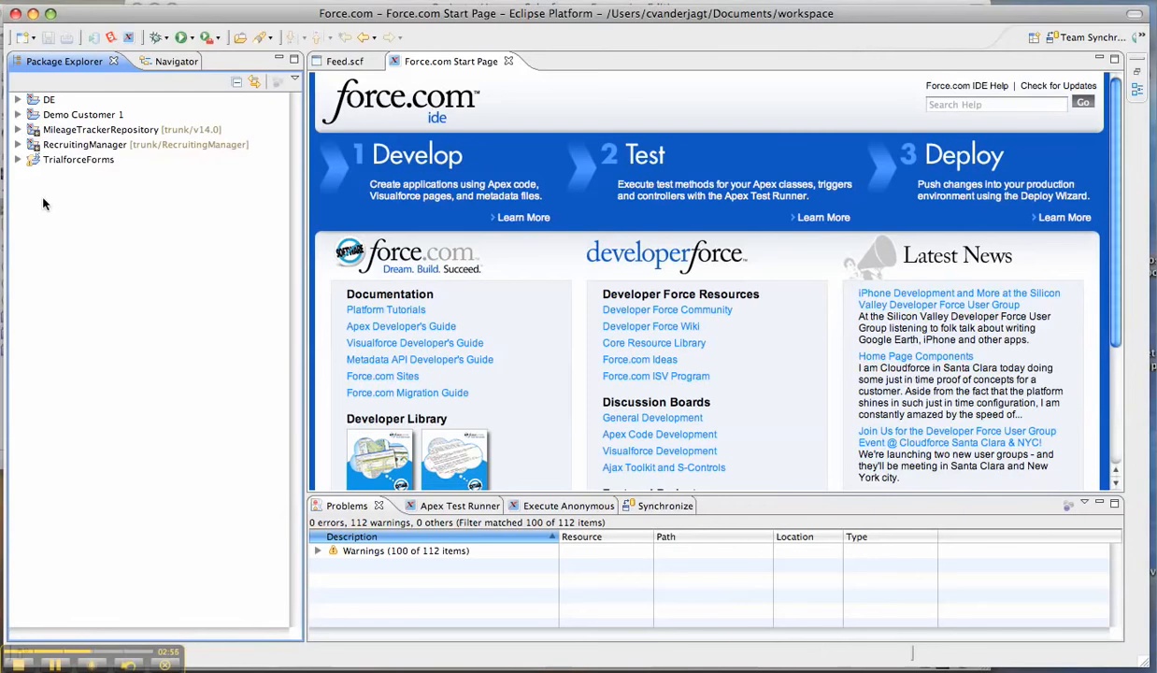
{"action": "right_click", "coordinate": [56, 217]}
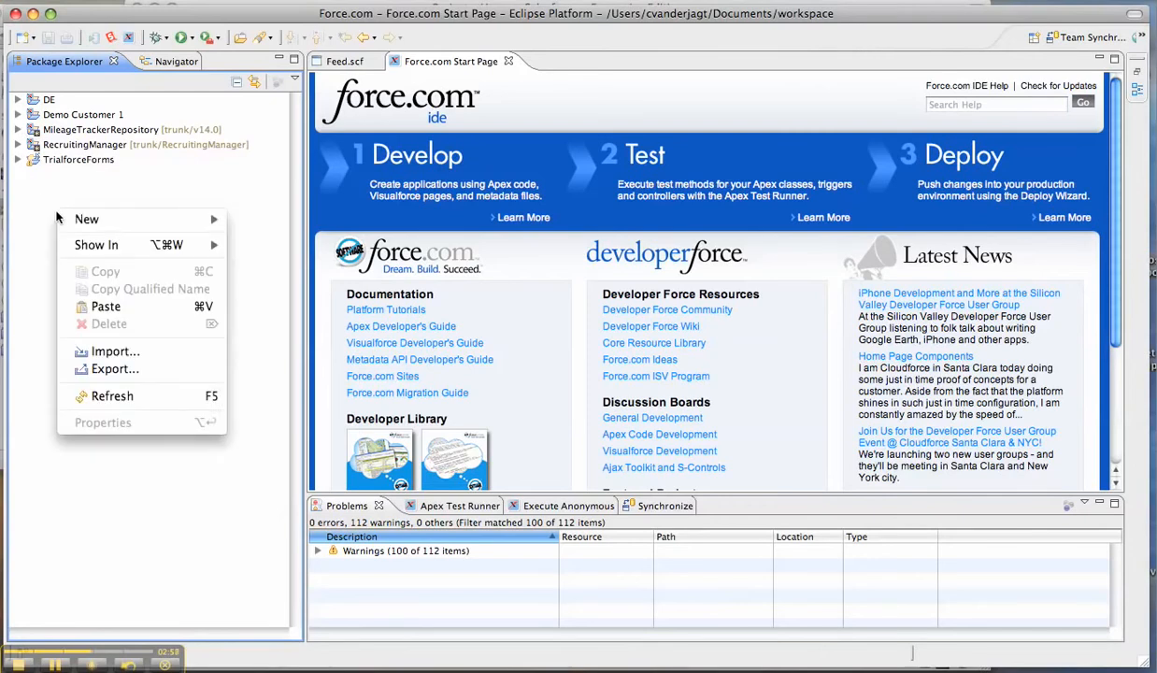
{"action": "mouse_move", "coordinate": [79, 224]}
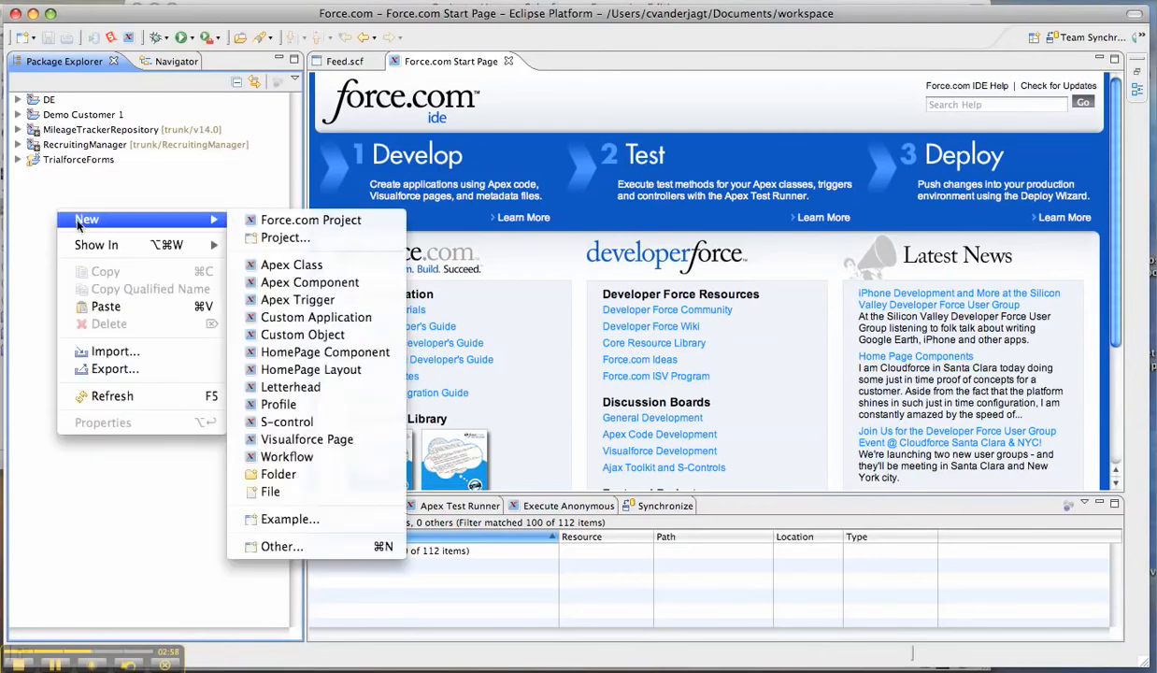
{"action": "left_click", "coordinate": [268, 220]}
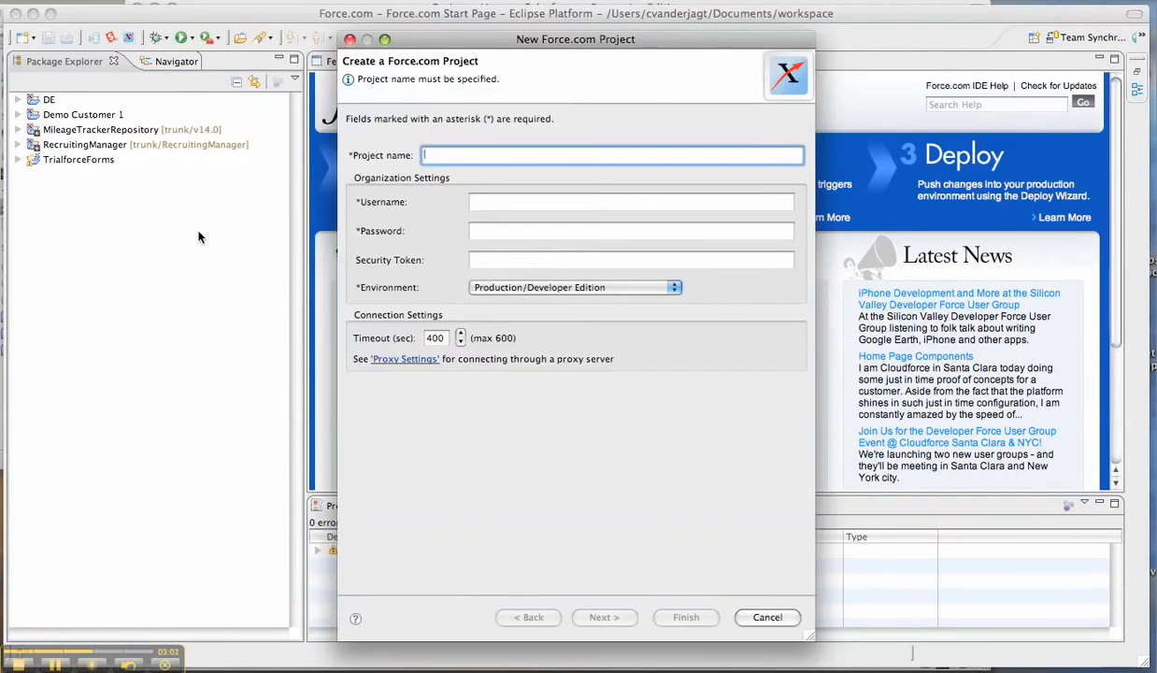
{"action": "type", "text": "Demo"}
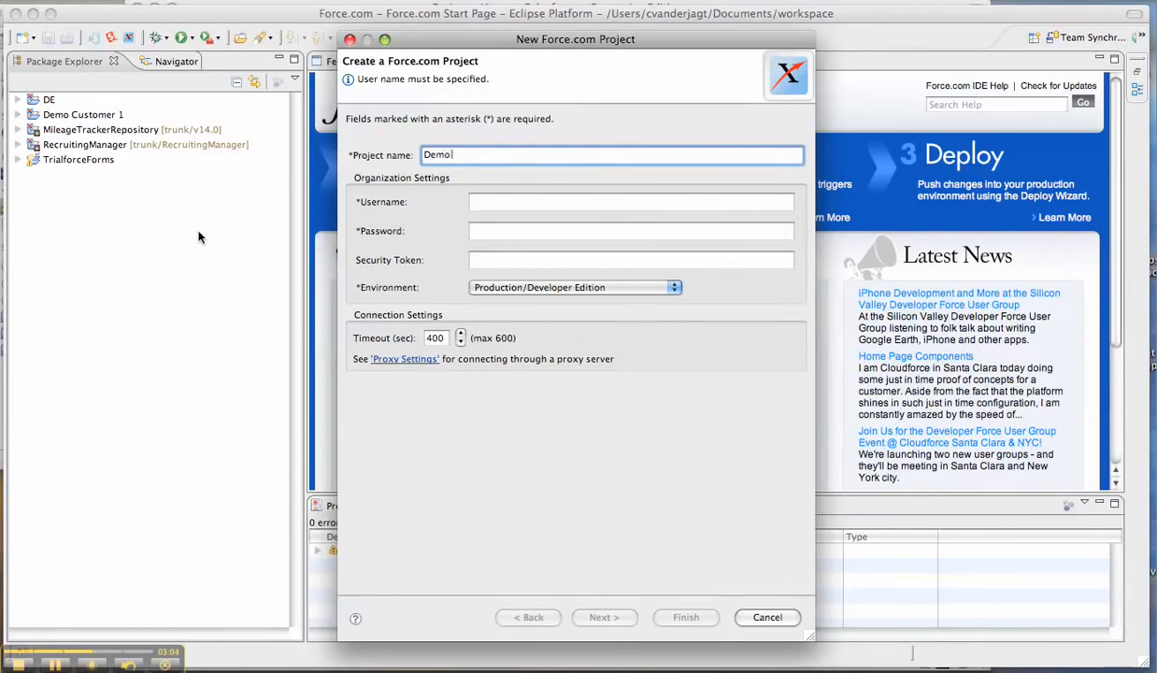
{"action": "type", "text": " Customer 2"}
Enter the second customer organization's username and account password for the new project, and proceed to the initial project contents
{"action": "left_click", "coordinate": [501, 204]}
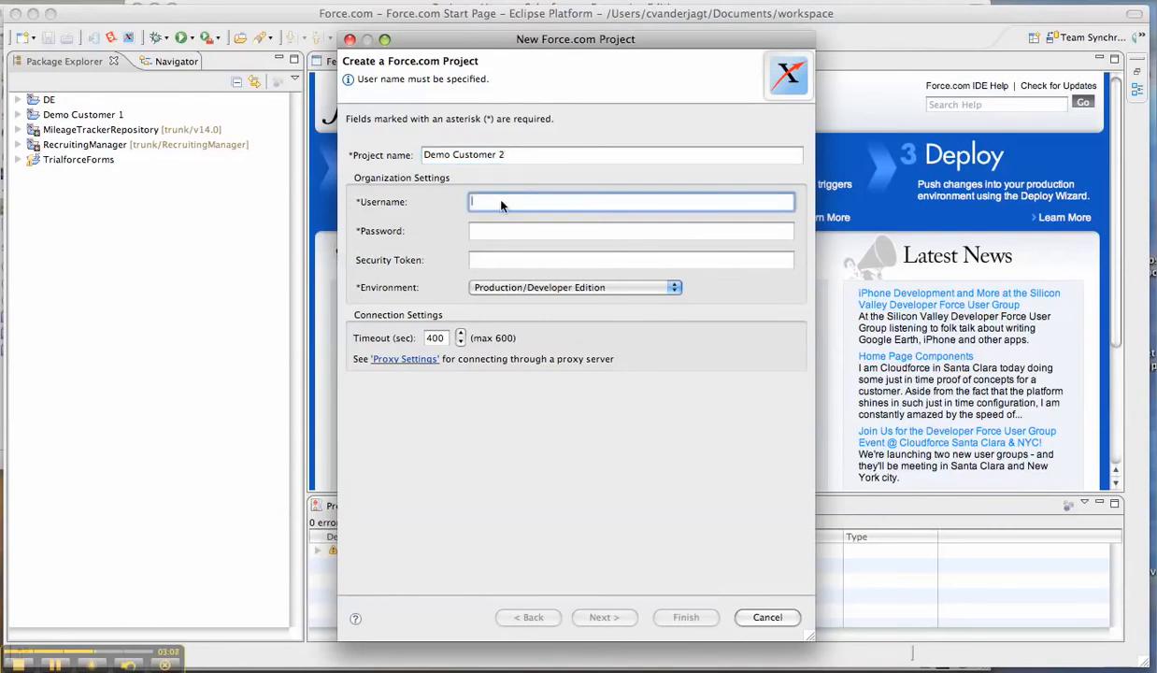
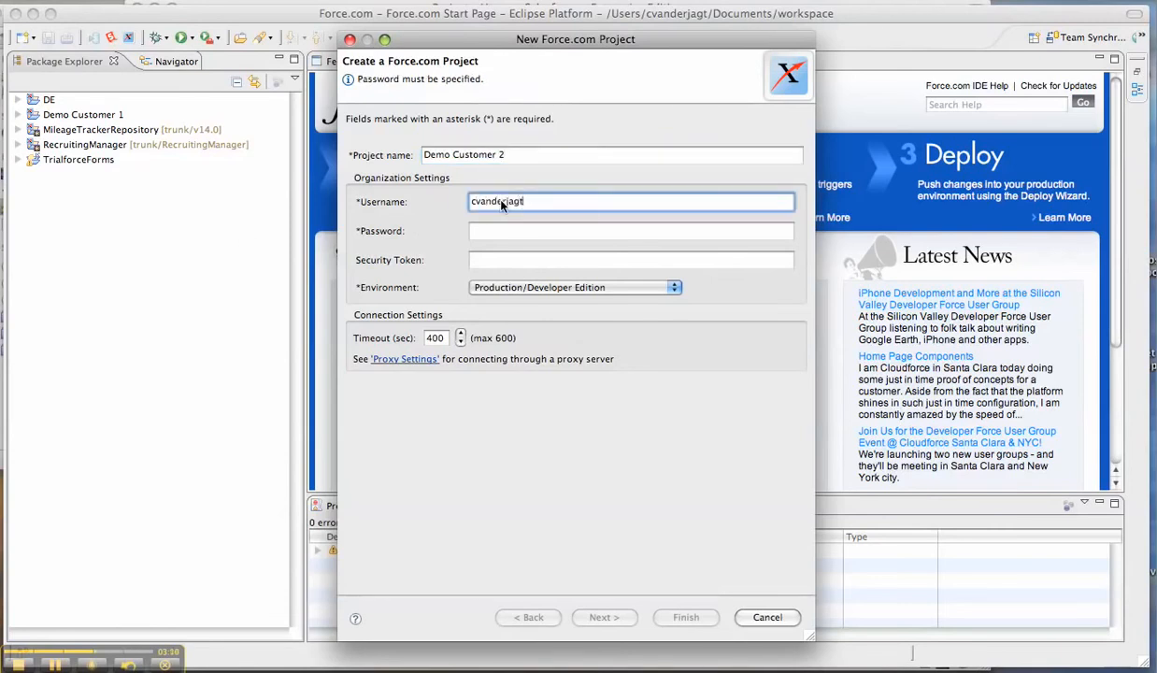
{"action": "key", "text": "Tab"}
{"action": "type", "text": "••••••••••"}
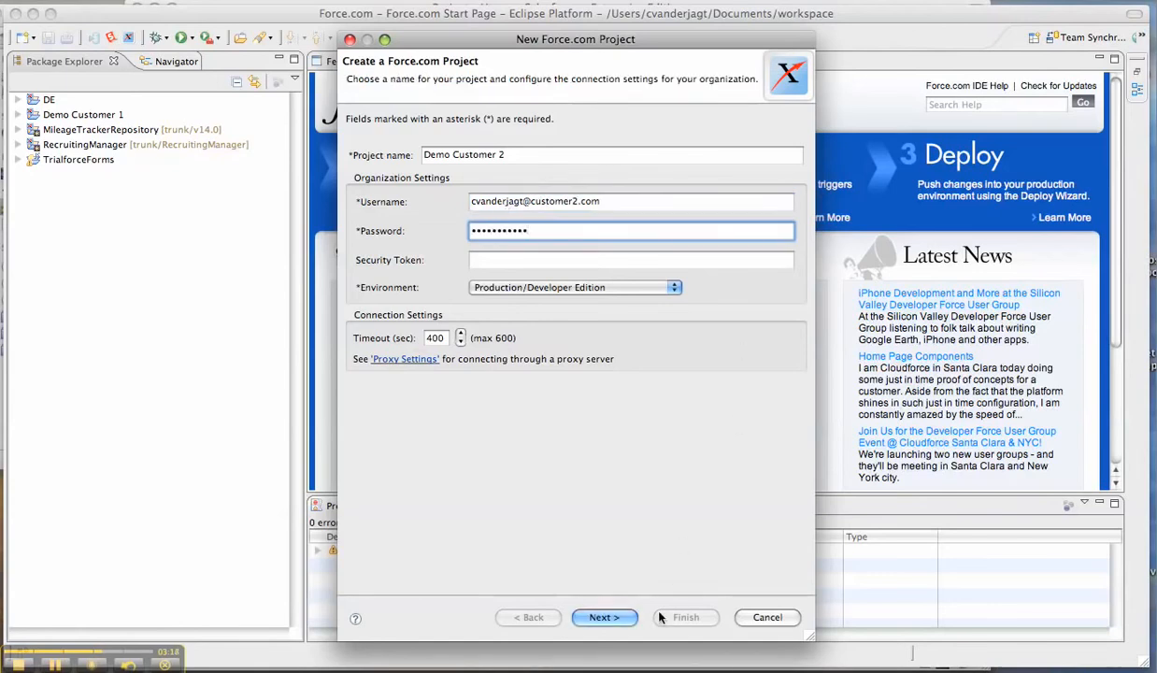
{"action": "left_click", "coordinate": [607, 617]}
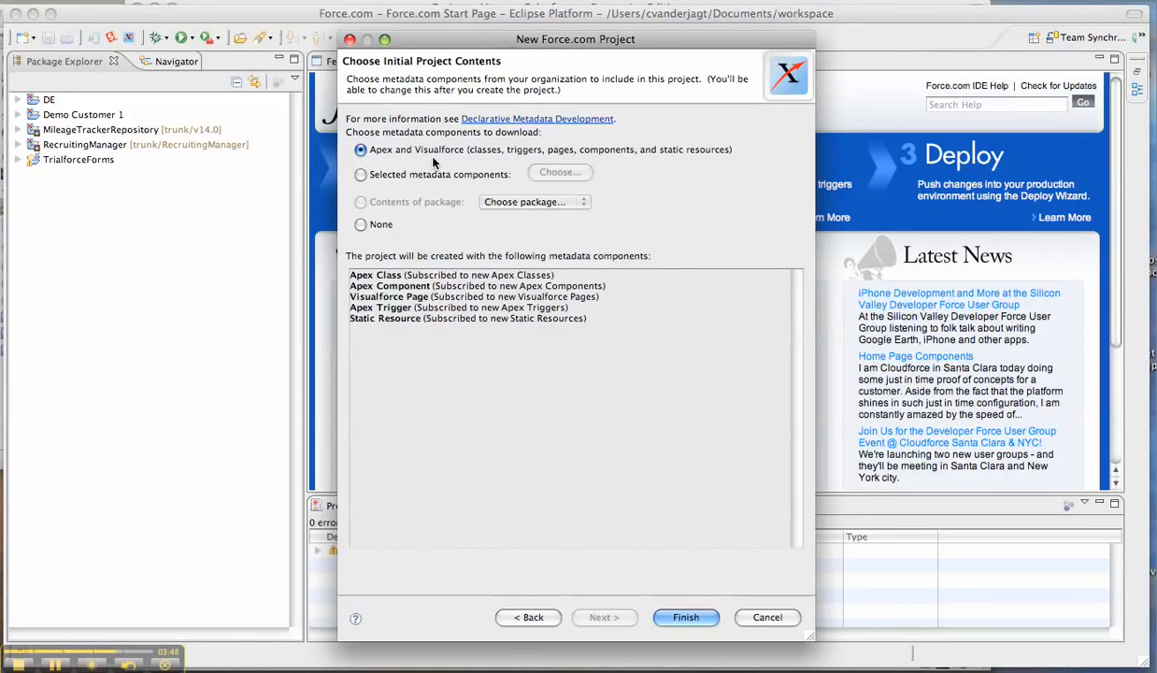
Include all metadata components as the project's initial contents and create the project
{"action": "left_click", "coordinate": [360, 174]}
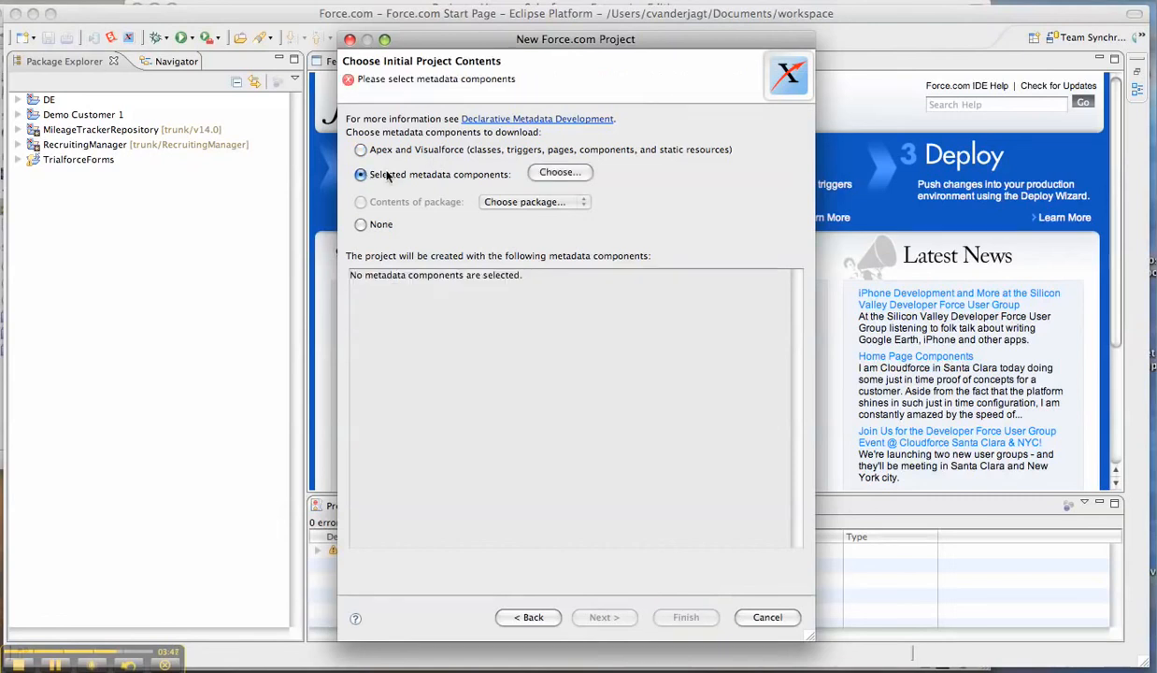
{"action": "left_click", "coordinate": [542, 173]}
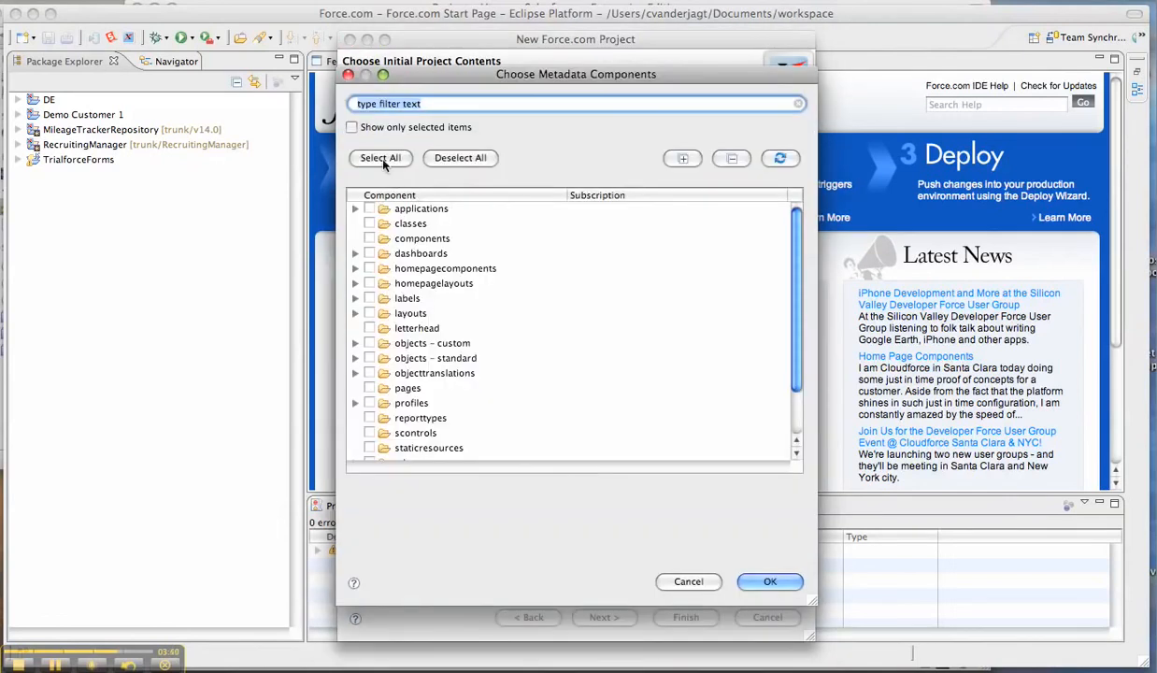
{"action": "left_click", "coordinate": [381, 159]}
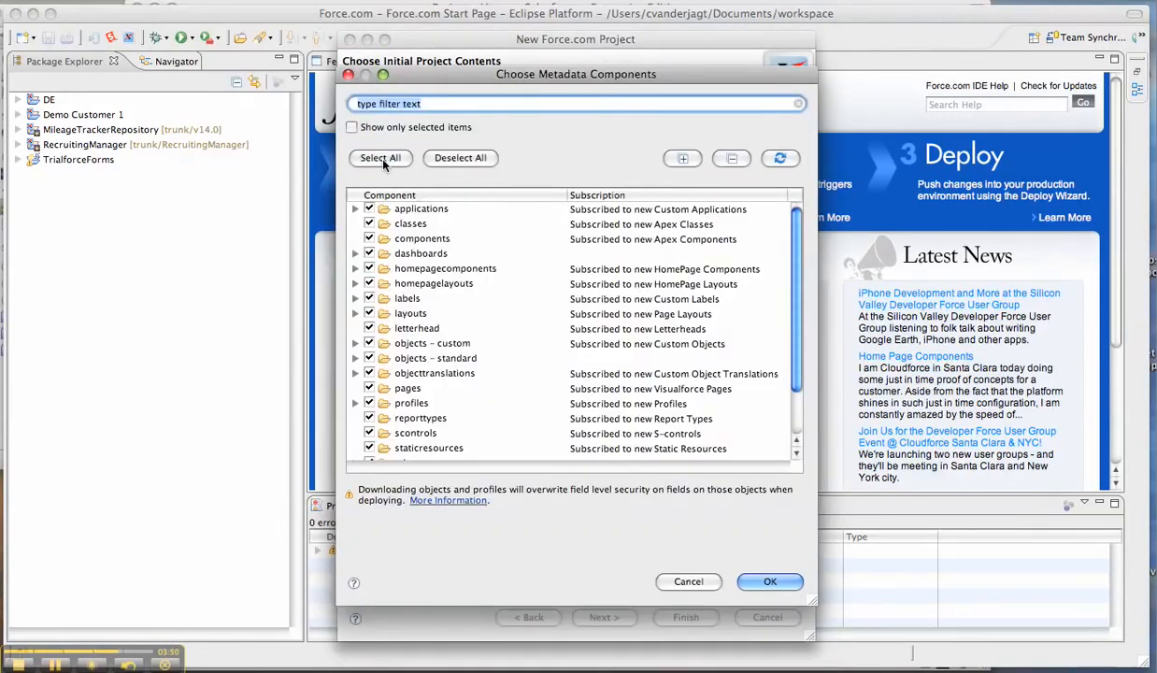
{"action": "left_click", "coordinate": [749, 580]}
{"action": "left_click", "coordinate": [693, 617]}
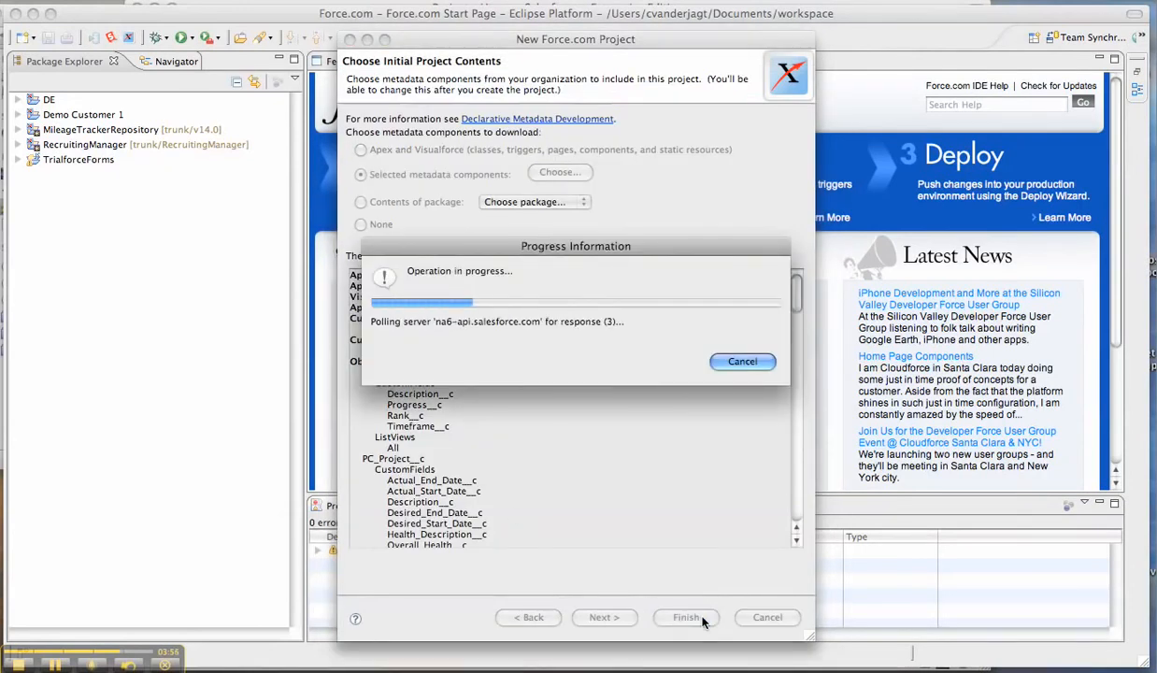
{"action": "left_click", "coordinate": [58, 665]}
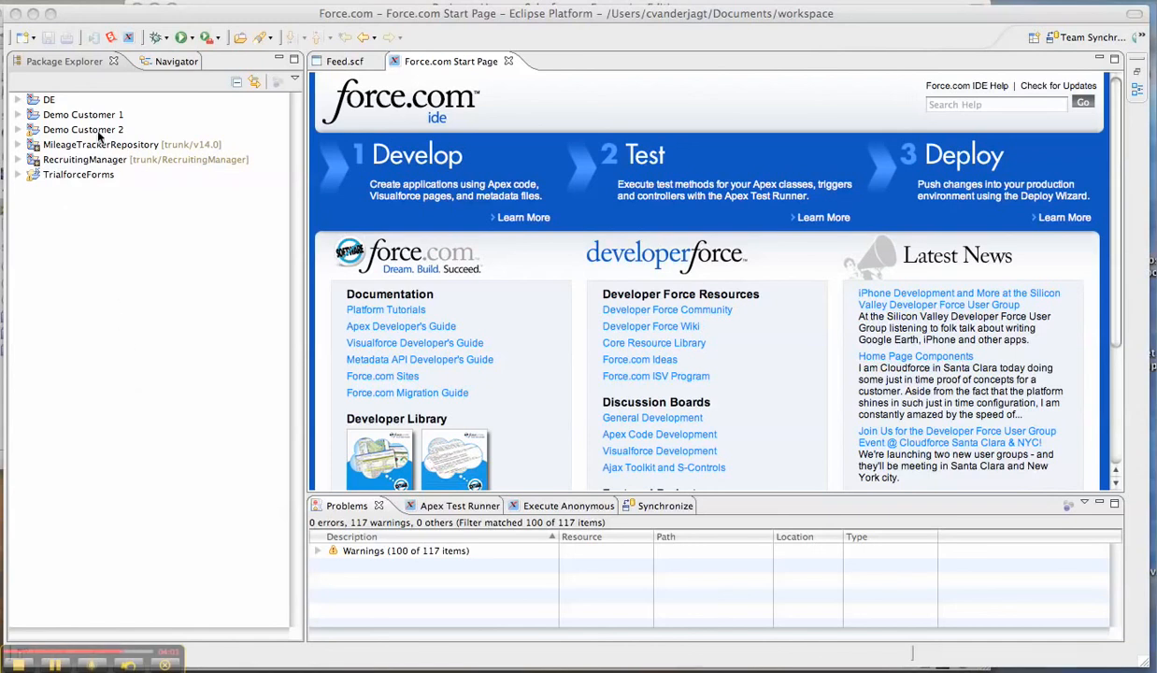
Inspect the Demo Customer 2 project's src and applications folders, selecting the Productivity_Console.app file
{"action": "left_click", "coordinate": [17, 129]}
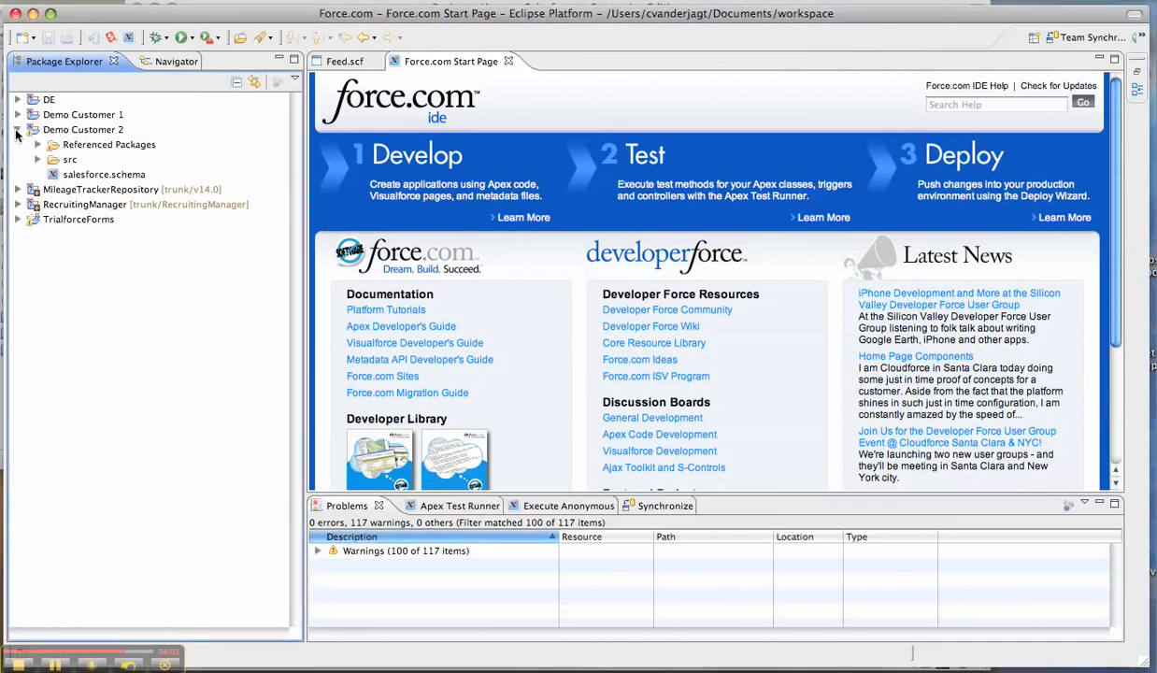
{"action": "left_click", "coordinate": [38, 160]}
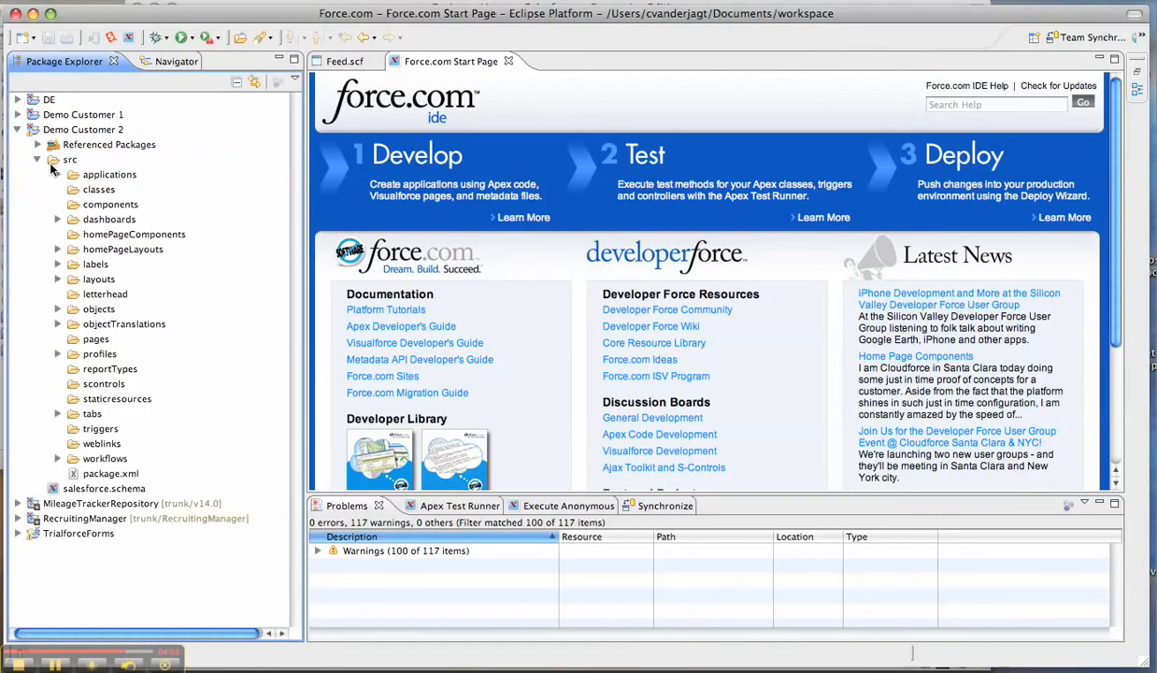
{"action": "left_click", "coordinate": [57, 175]}
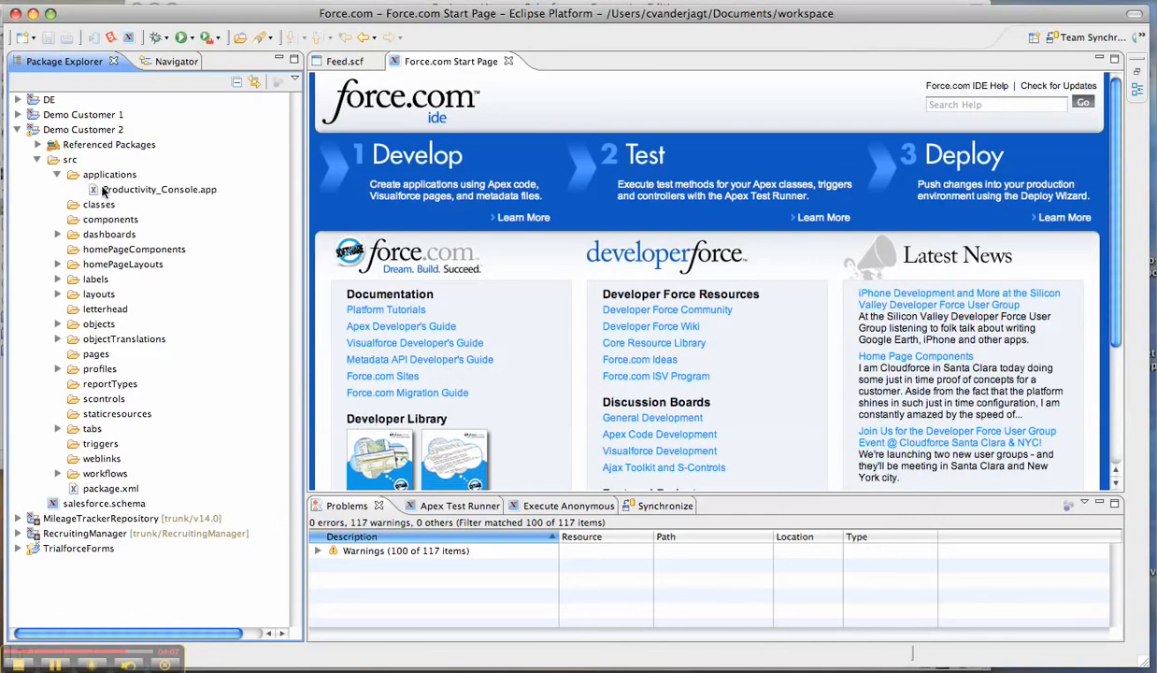
{"action": "left_click", "coordinate": [103, 190]}
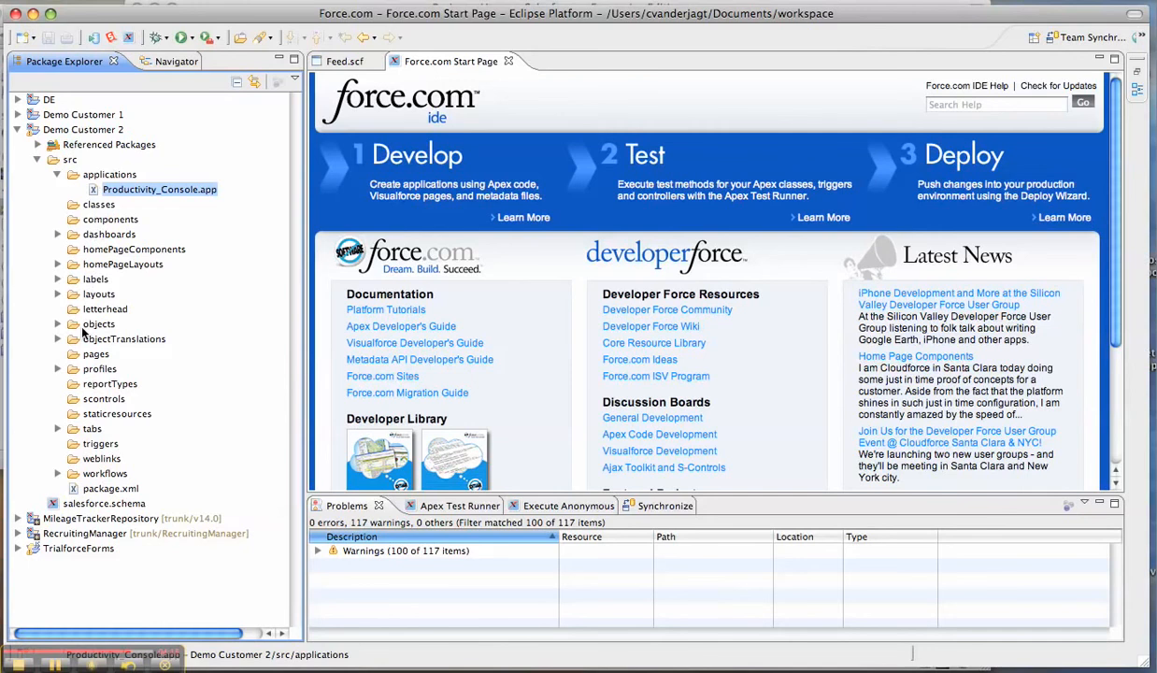
Switch to the web browser and log in to the Demo Customer 2 organization with its saved login
{"action": "key", "text": "super+Tab"}
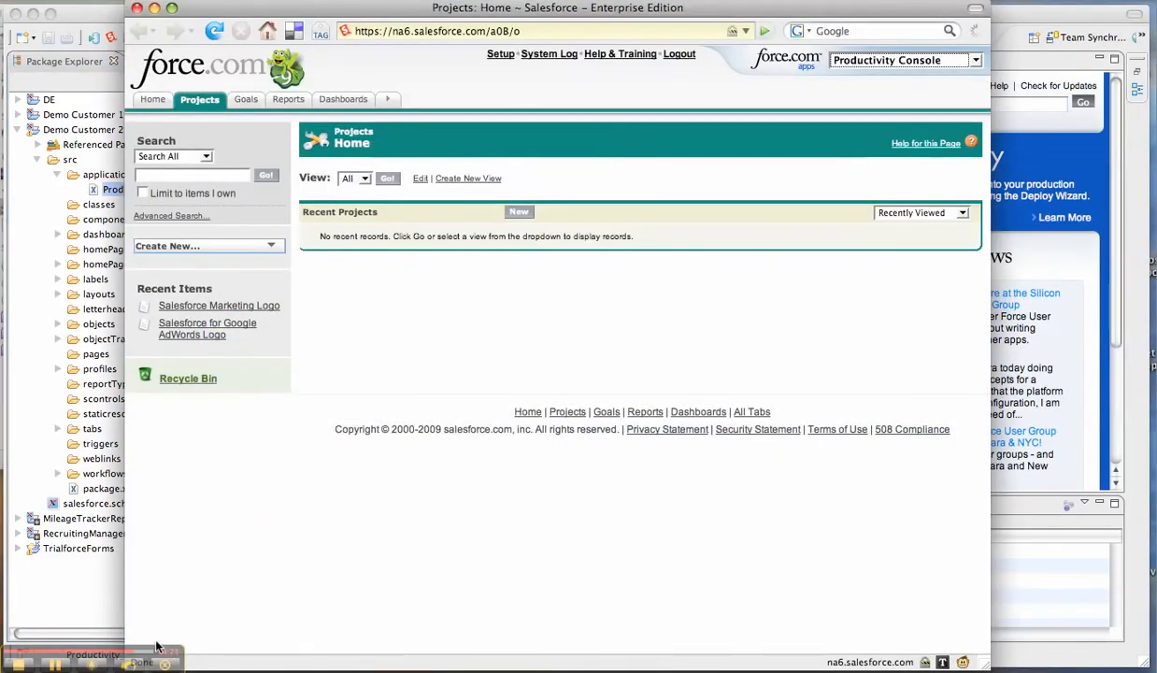
{"action": "left_click", "coordinate": [161, 670]}
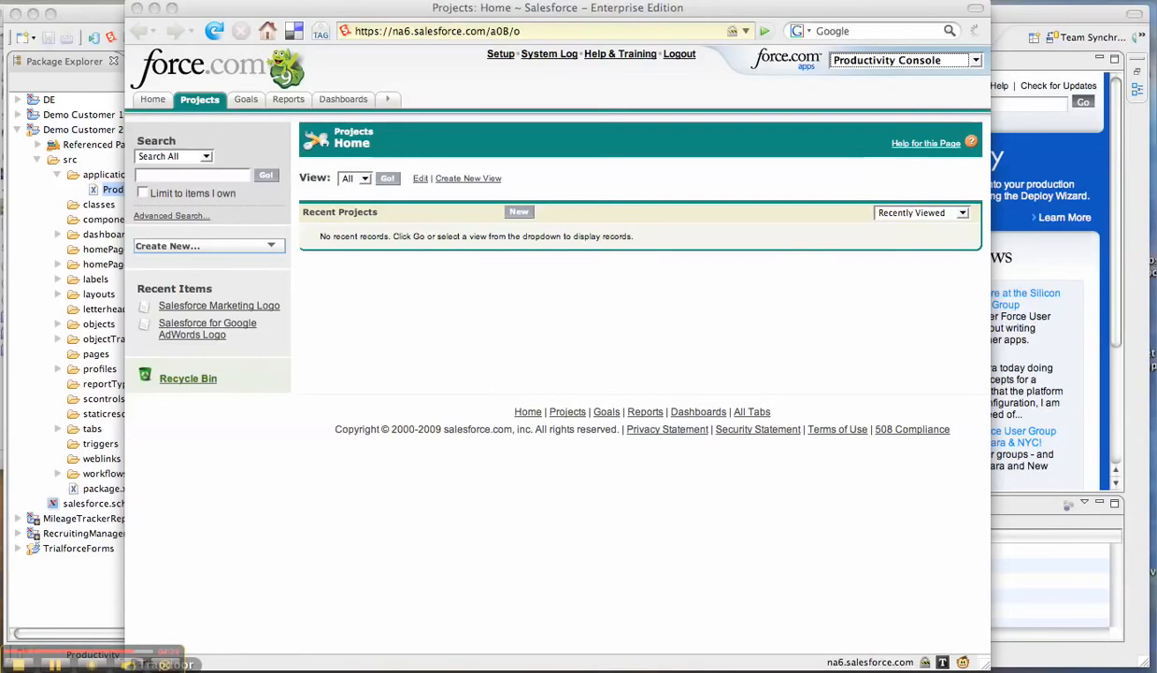
{"action": "left_click", "coordinate": [156, 11]}
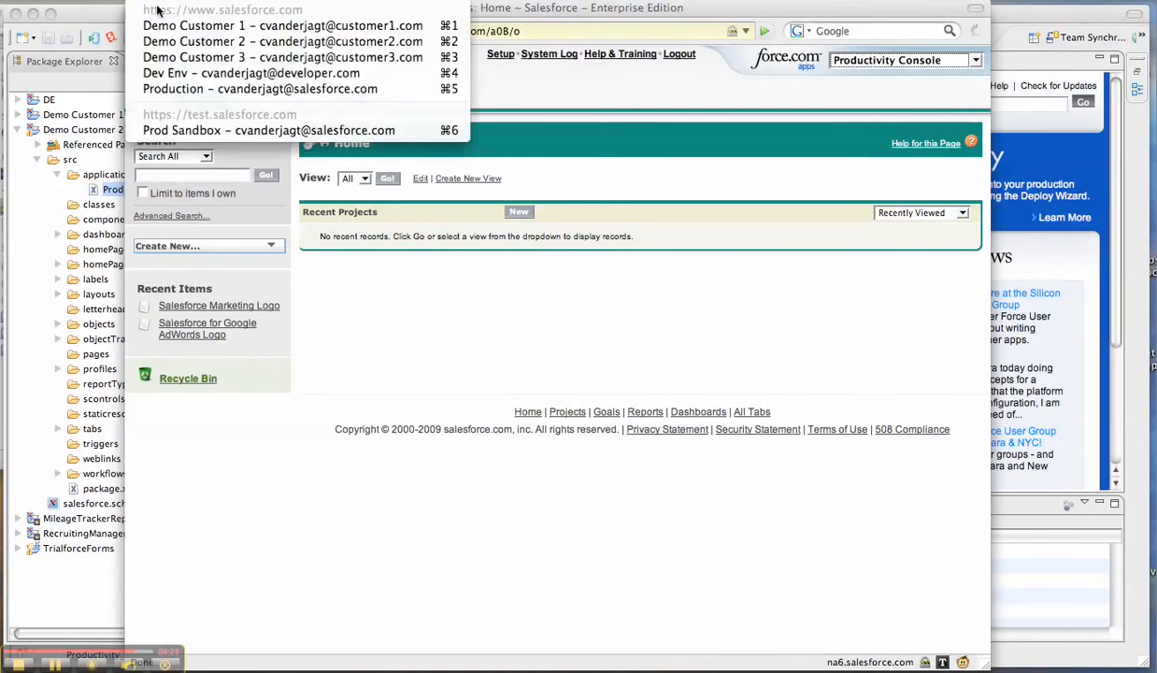
{"action": "left_click", "coordinate": [159, 41]}
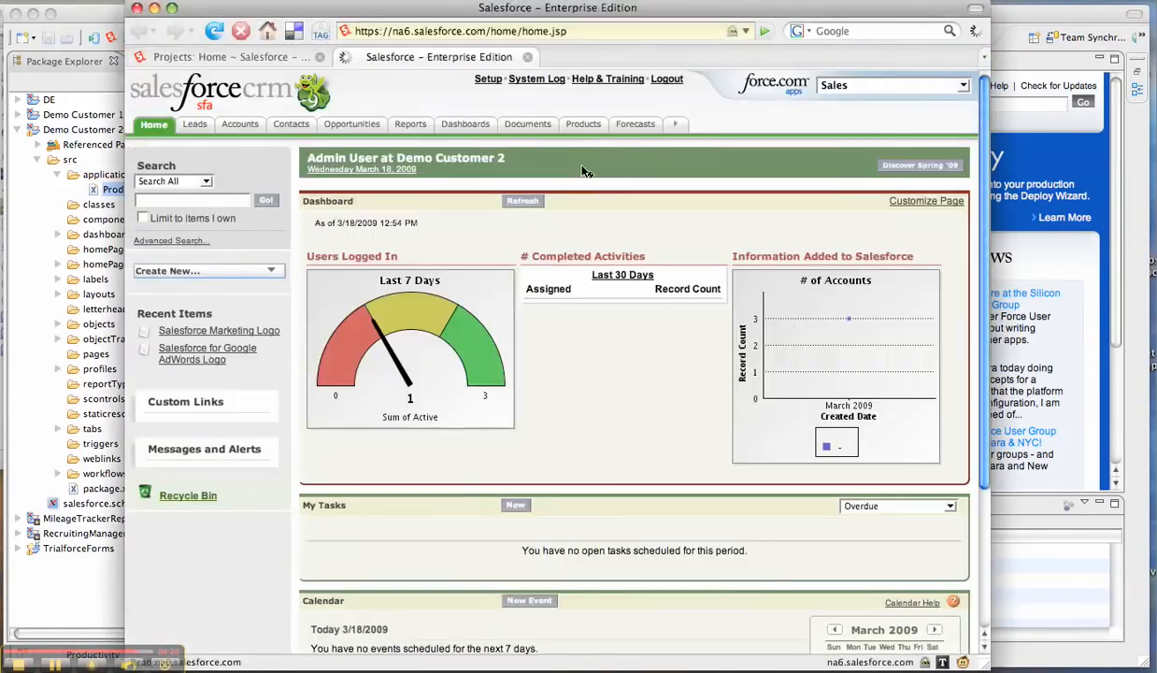
Open the setup area's list of created apps and examine it for the Productivity Console app
{"action": "left_click", "coordinate": [489, 79]}
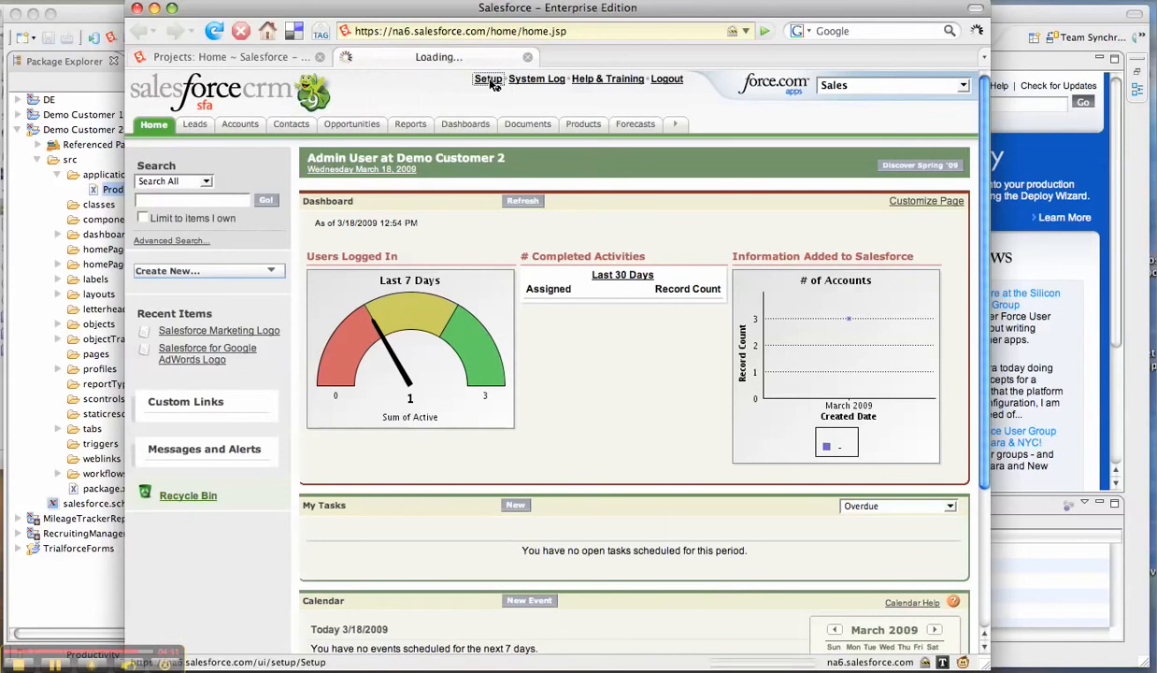
{"action": "left_click", "coordinate": [141, 305]}
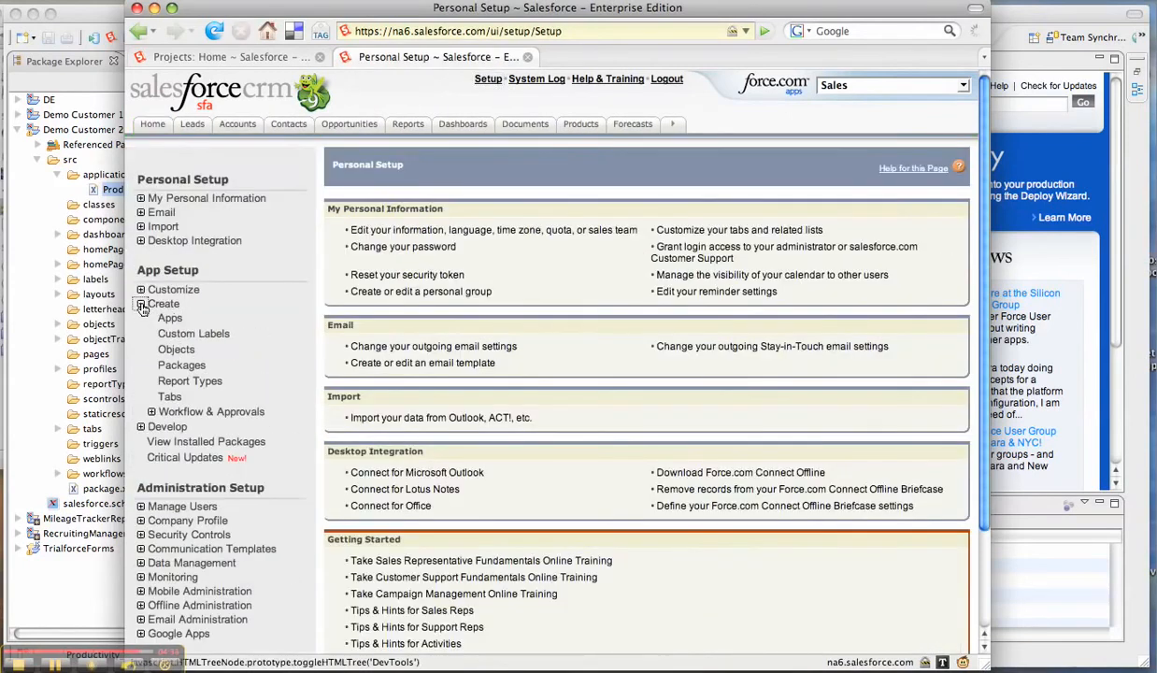
{"action": "left_click", "coordinate": [169, 318]}
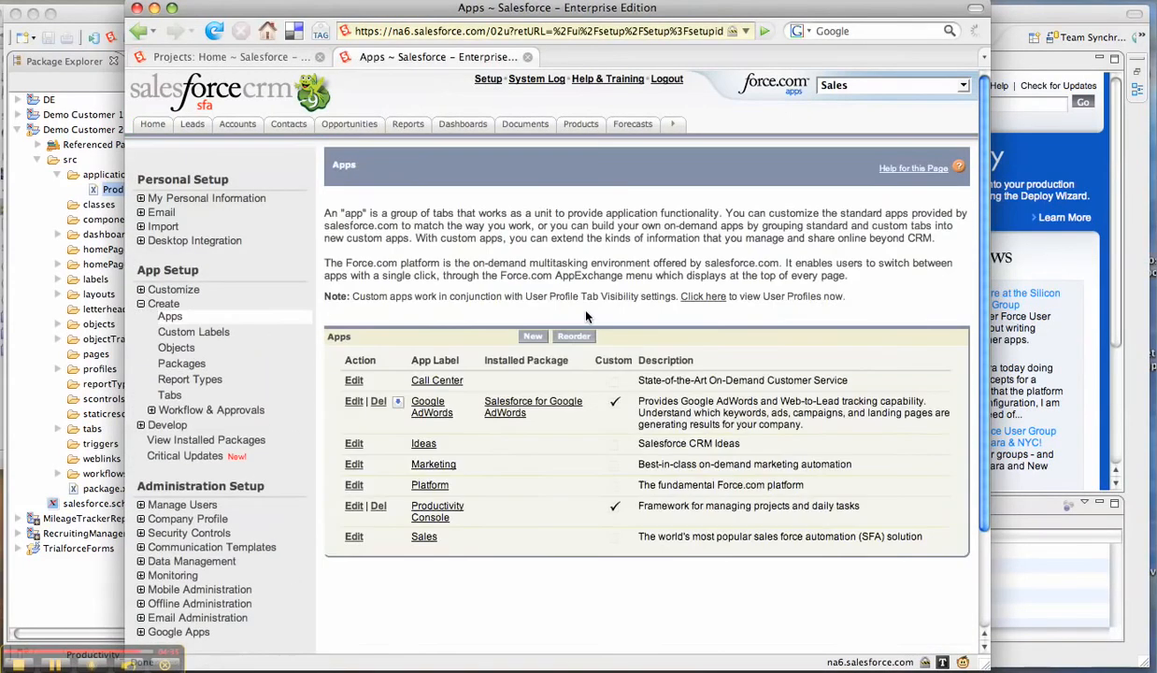
{"action": "scroll", "coordinate": [587, 317], "scroll_direction": "down", "scroll_amount": 3}
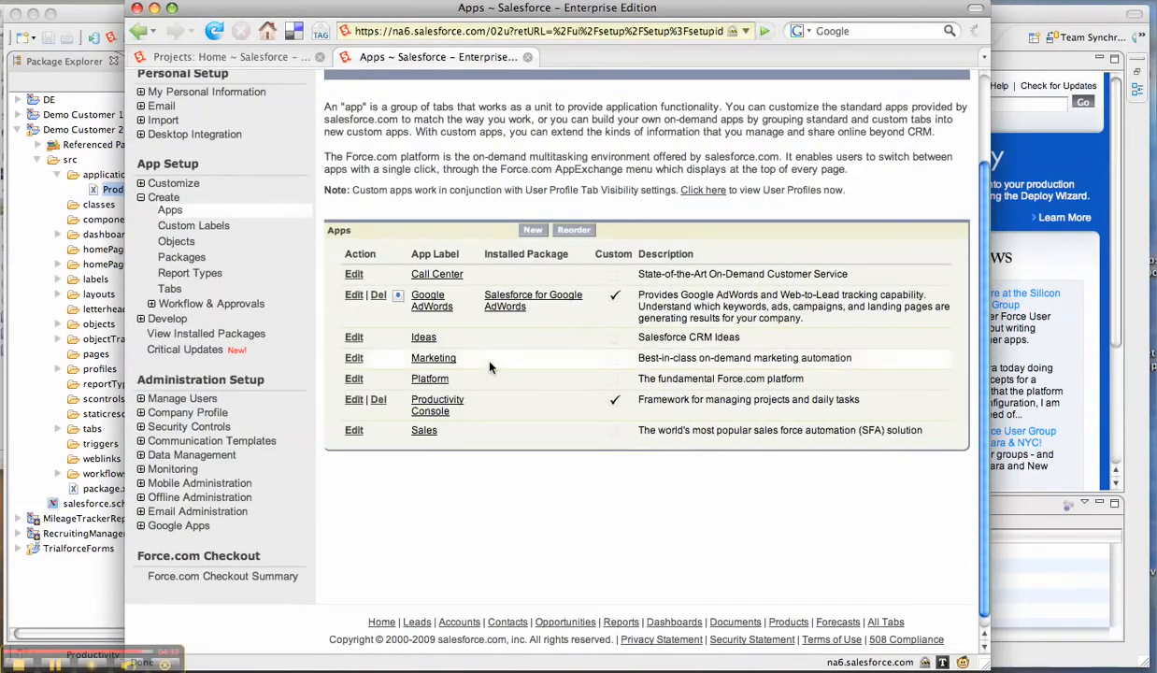